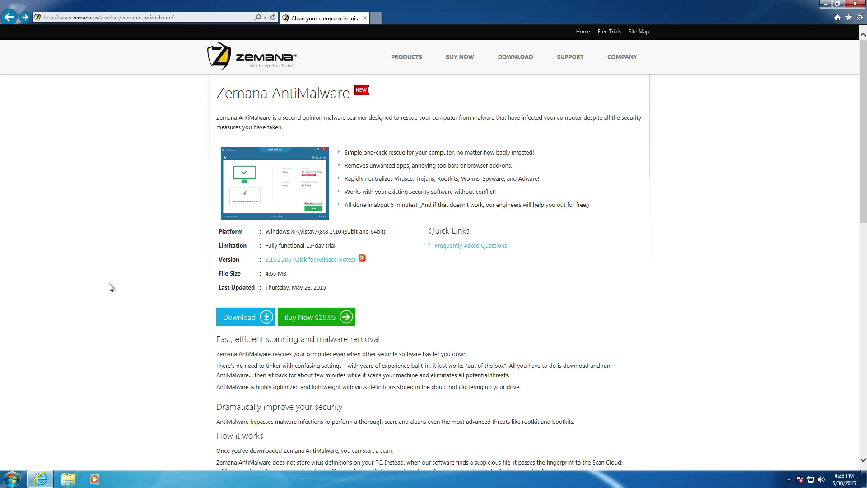
Step: Scroll through the Zemana AntiMalware product page details and back toward the top
scroll(110, 283, "down", 4)
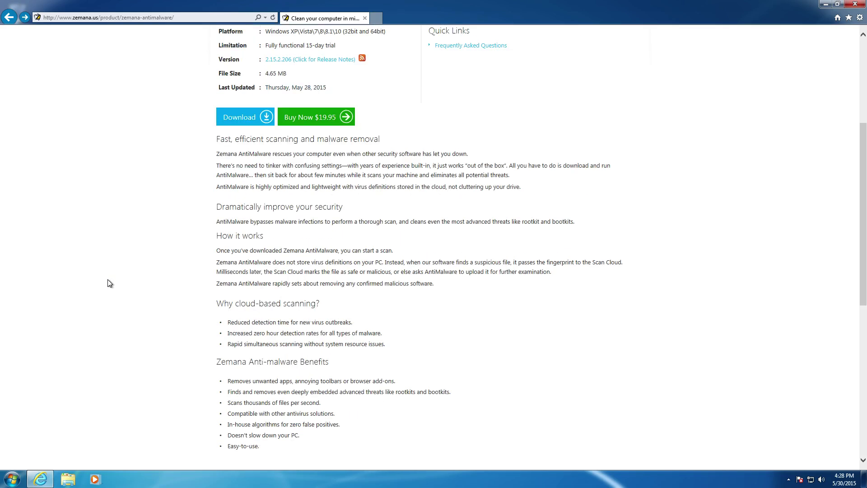
scroll(110, 283, "up", 4)
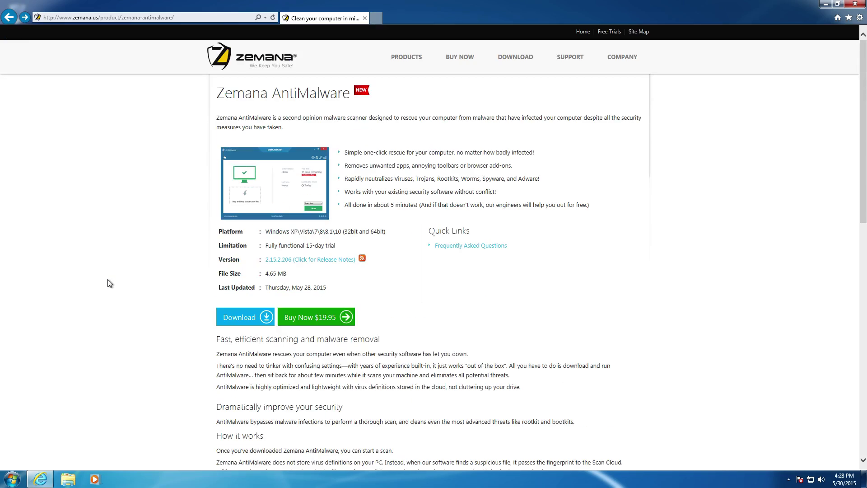
scroll(110, 284, "down", 3)
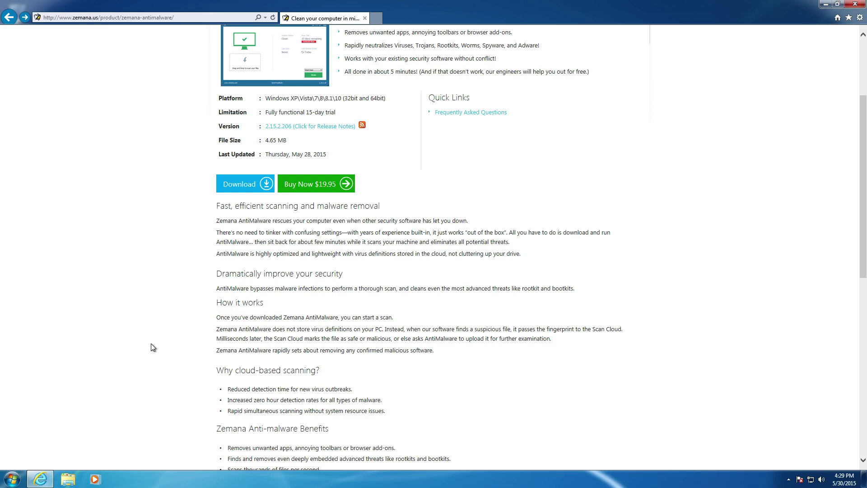
scroll(205, 243, "down", 3)
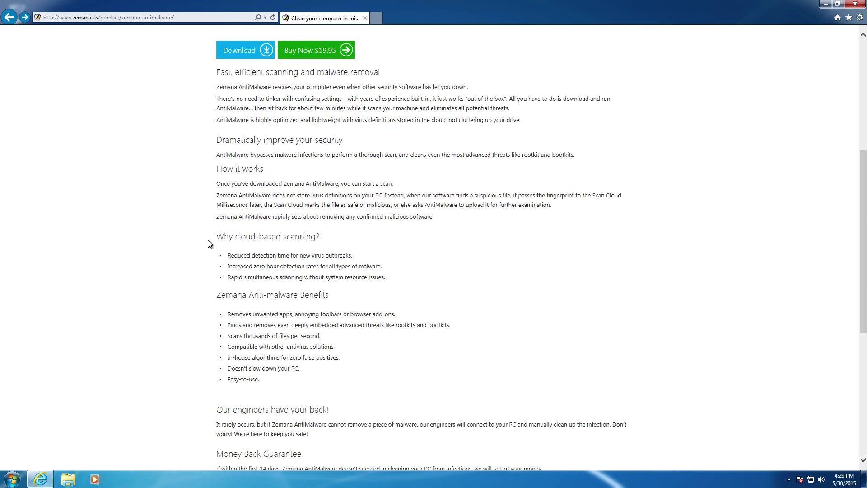
scroll(202, 245, "down", 1)
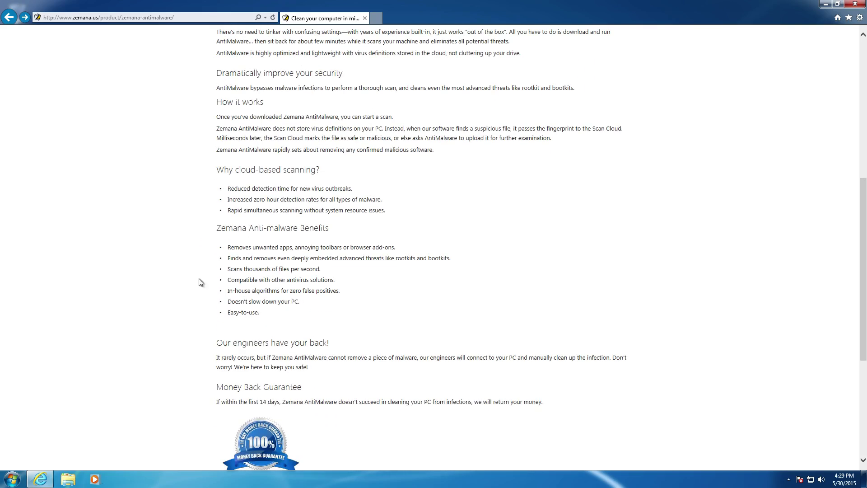
scroll(357, 298, "up", 8)
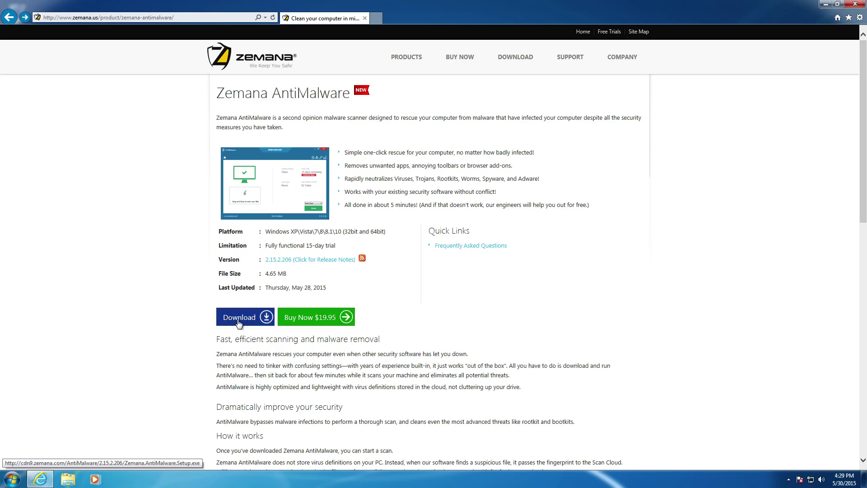
Step: Go to the Buy Now page and save the Zemana AntiMalware setup file to the Desktop
left_click(292, 317)
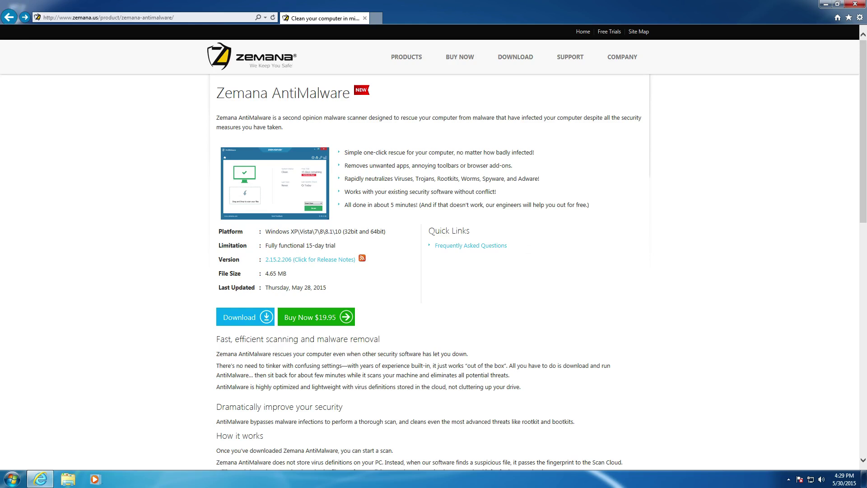
left_click(231, 325)
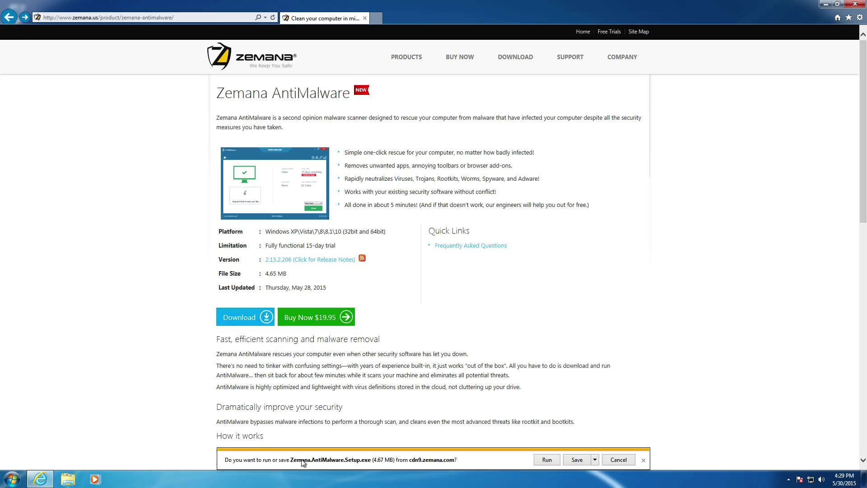
left_click(596, 460)
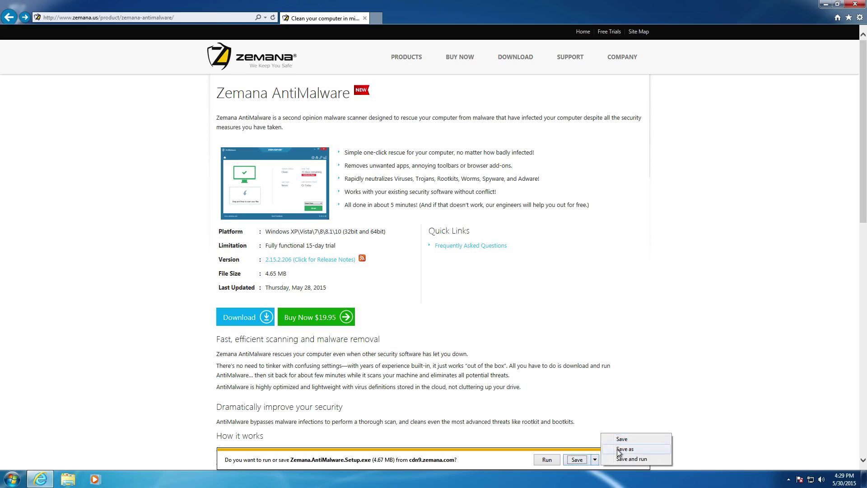
left_click(639, 449)
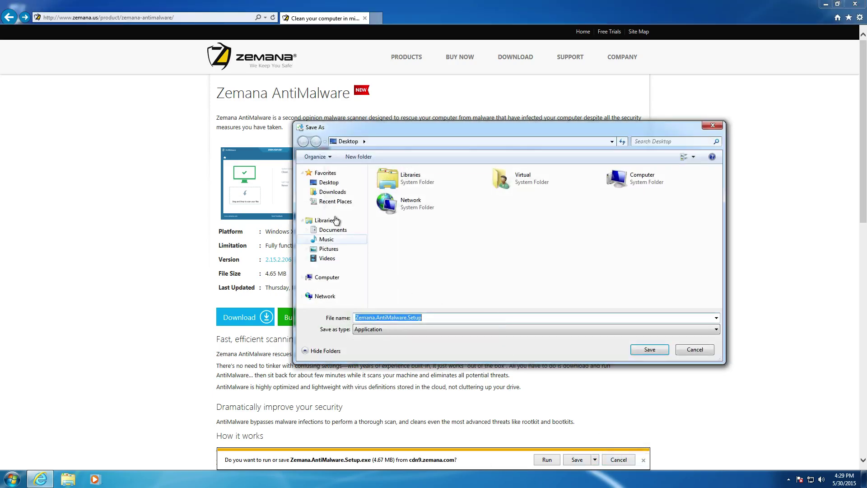
left_click(329, 182)
left_click(654, 349)
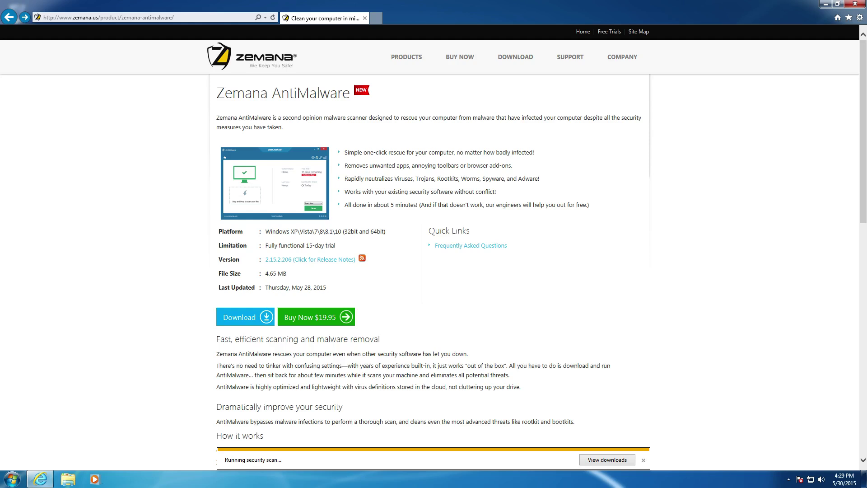
Step: Clear the finished download from Internet Explorer's downloads list
key("ctrl+j")
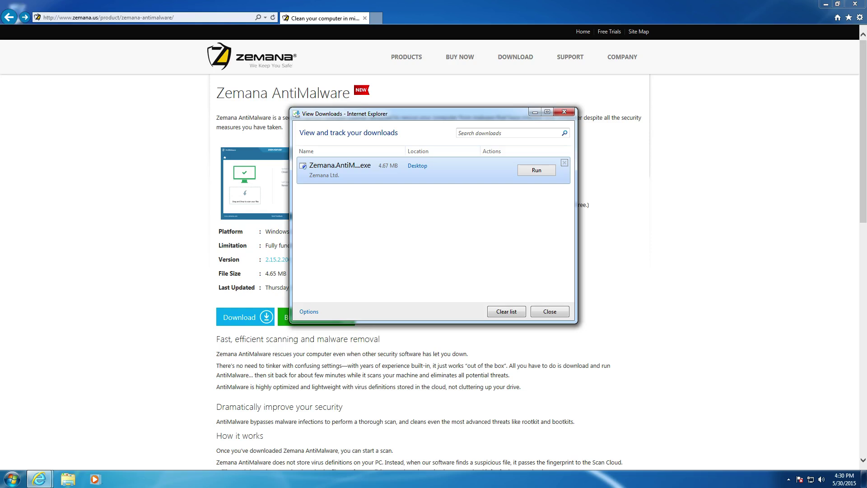
left_click(500, 312)
left_click(550, 312)
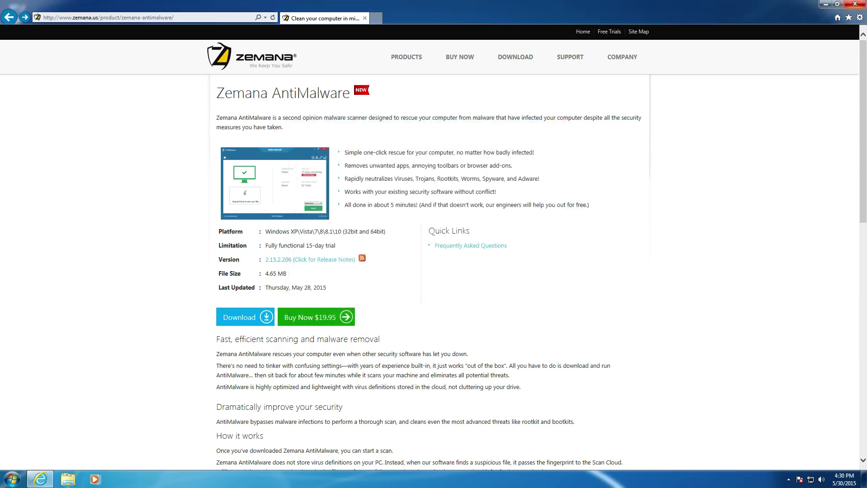
Step: Close Internet Explorer and open the Properties of the Desktop setup file
left_click(855, 4)
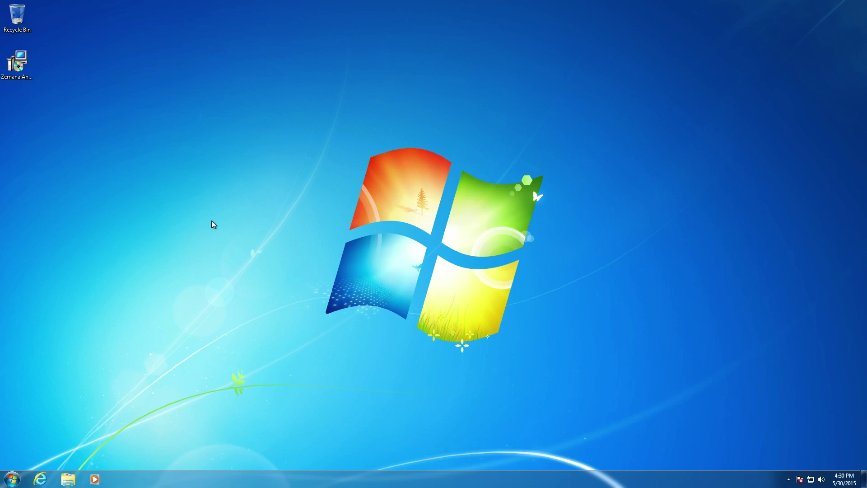
right_click(21, 66)
left_click(54, 199)
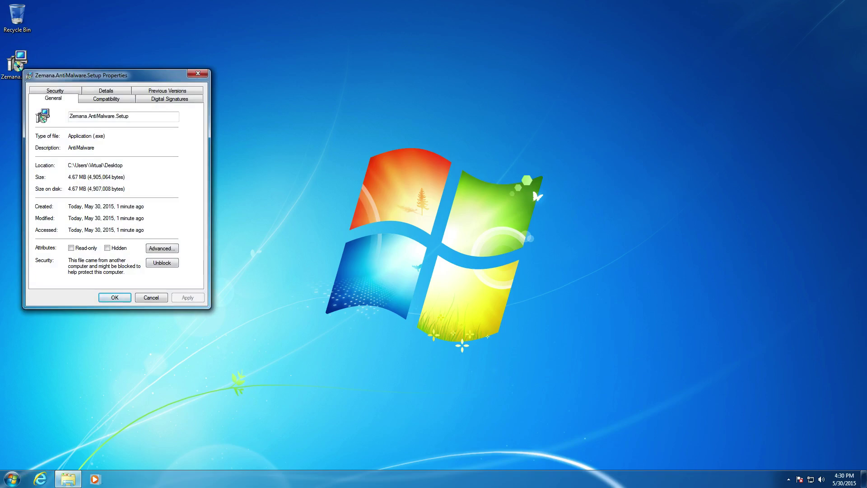
Step: Close the Properties window and run the Zemana setup file past the security warning
left_click_drag(105, 76, 132, 93)
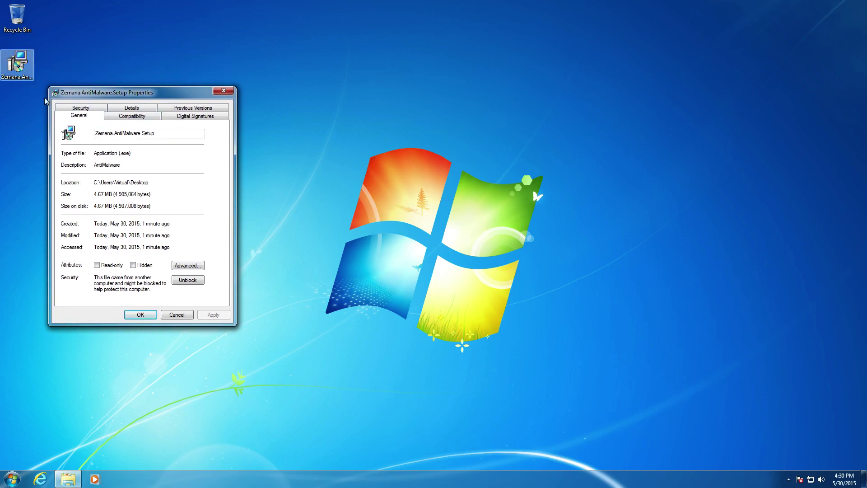
left_click(223, 90)
double_click(26, 81)
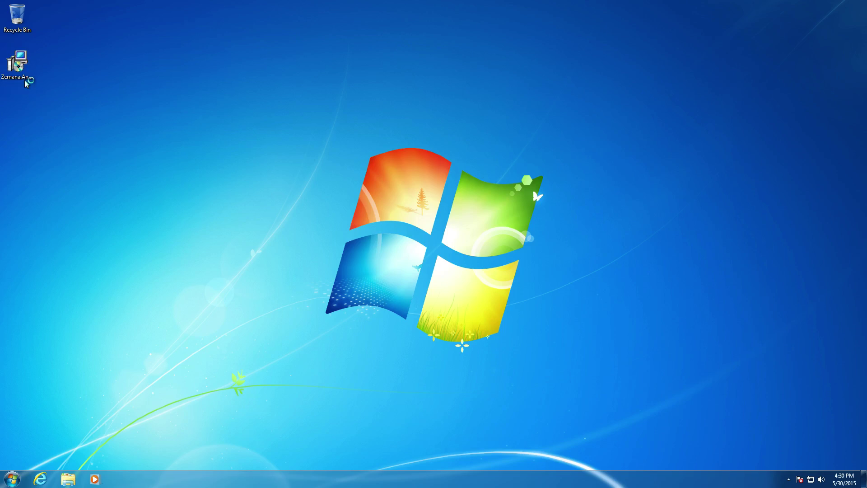
left_click(454, 247)
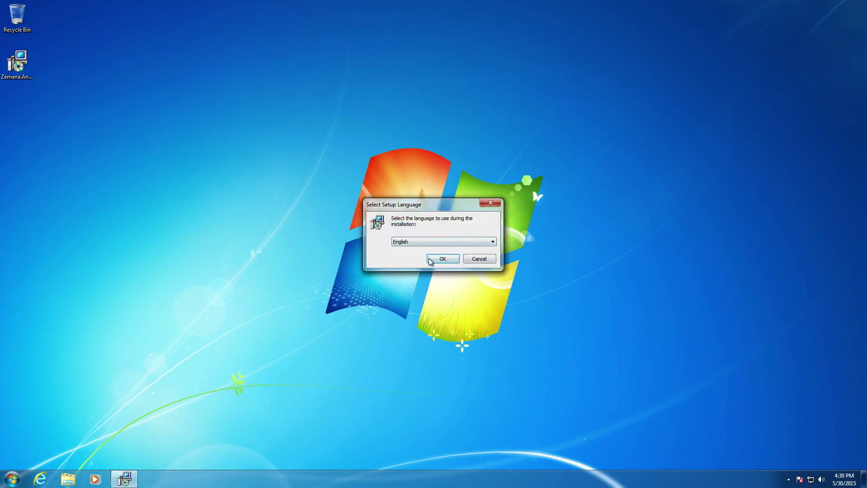
Step: Install in English, accepting the licence, the default folder and a desktop icon
left_click(440, 261)
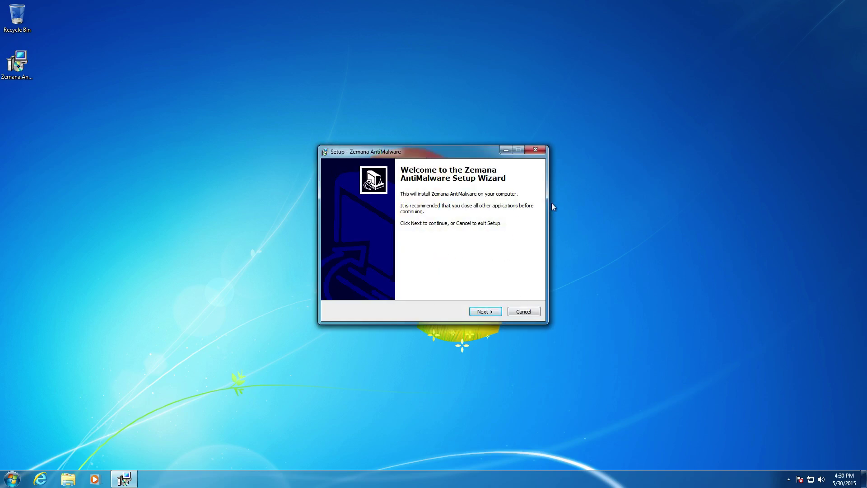
left_click(486, 312)
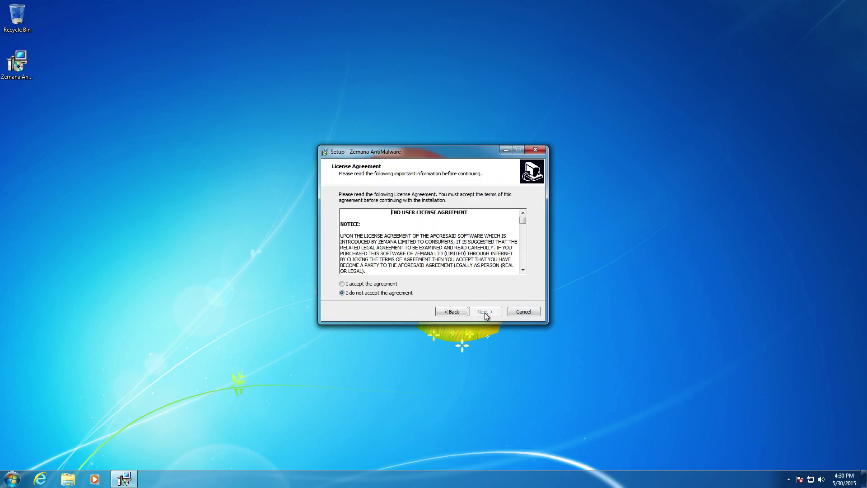
left_click_drag(523, 220, 525, 278)
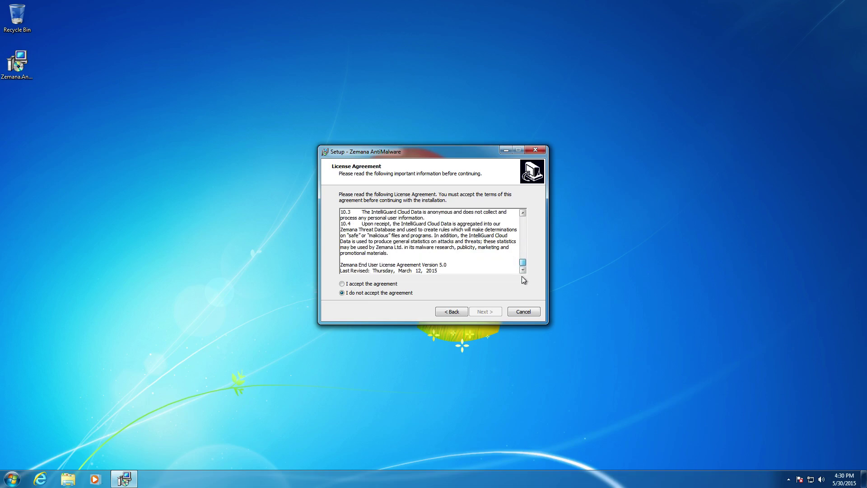
left_click(341, 284)
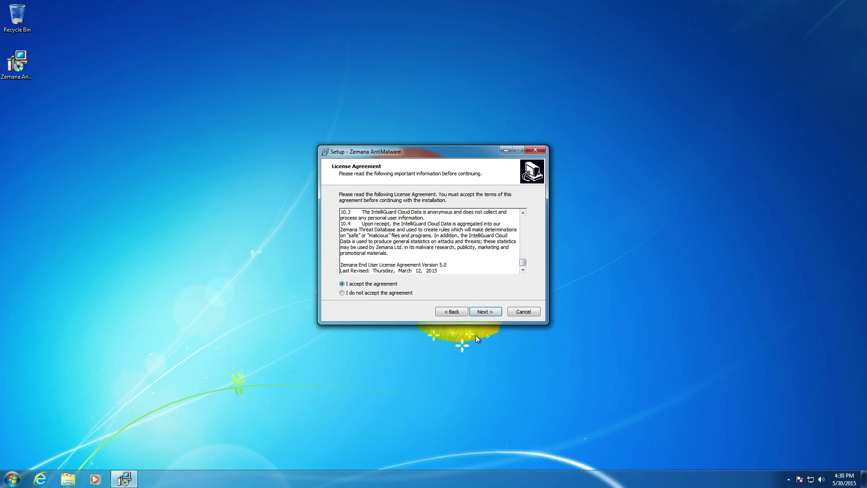
left_click(487, 312)
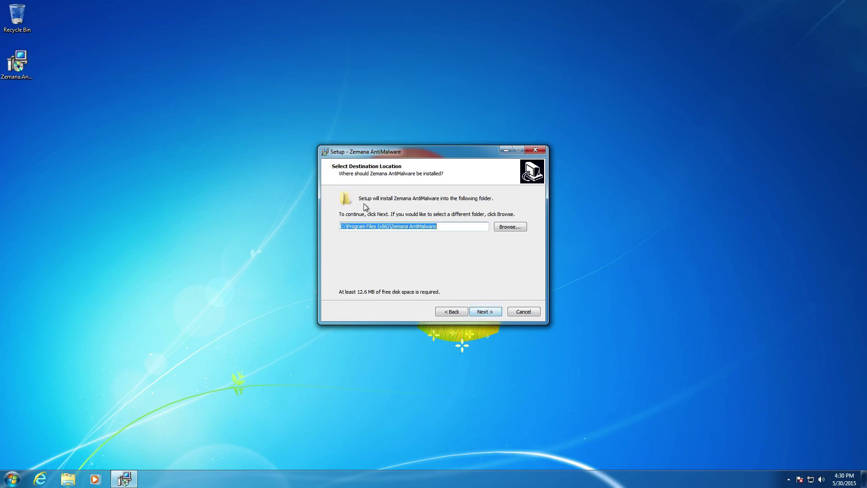
left_click(480, 314)
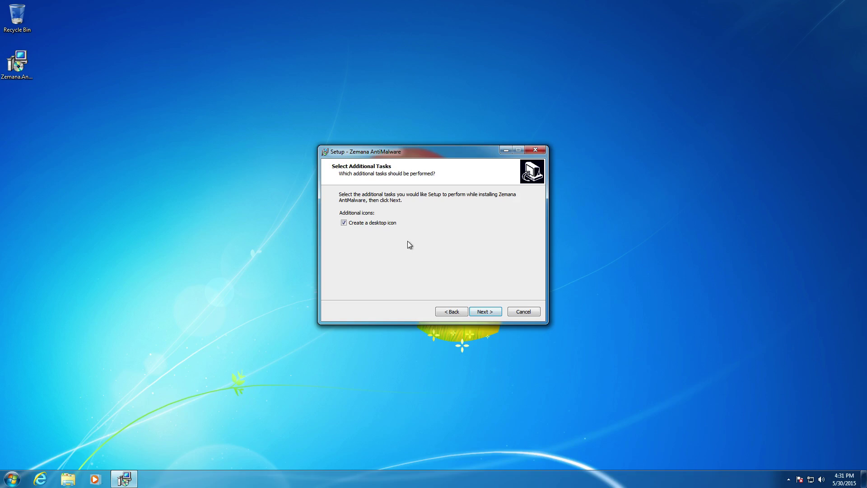
left_click(482, 312)
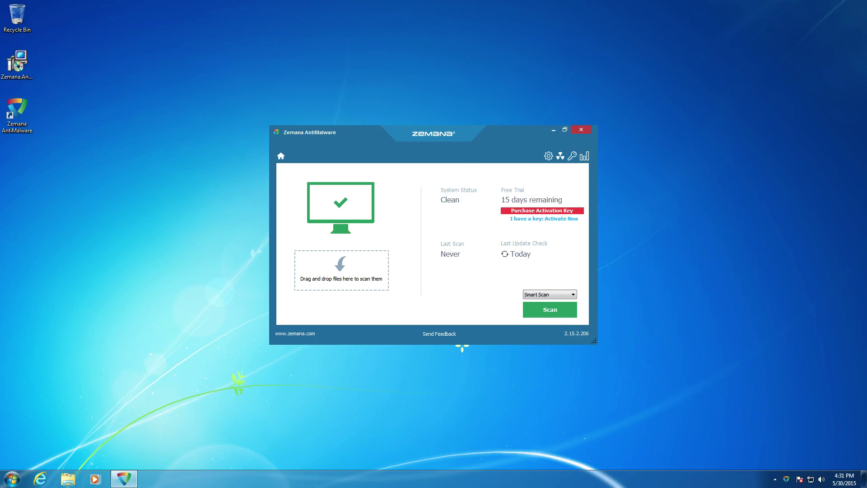
Step: Open Task Manager, show processes from all users, and inspect both ZAM.exe processes
right_click(316, 485)
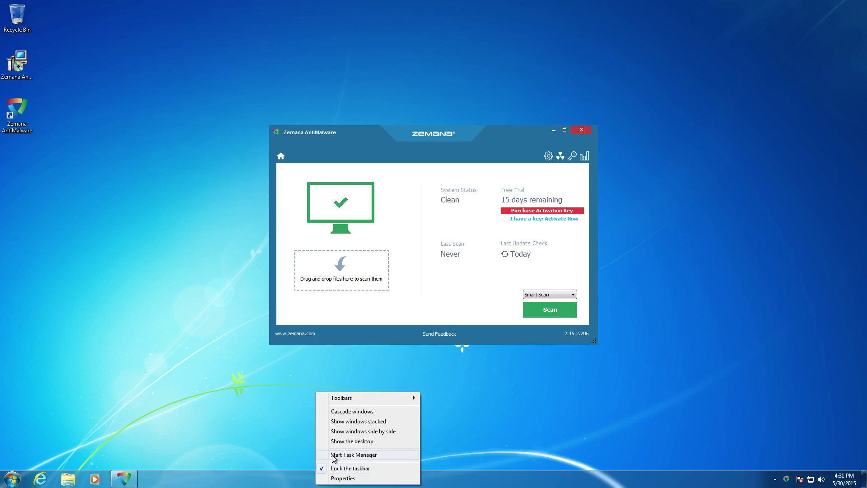
left_click(332, 454)
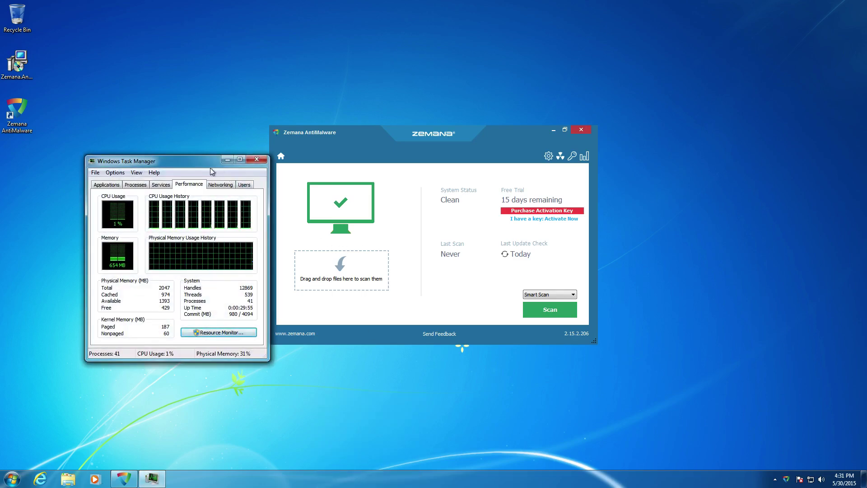
left_click_drag(210, 168, 176, 142)
left_click(101, 158)
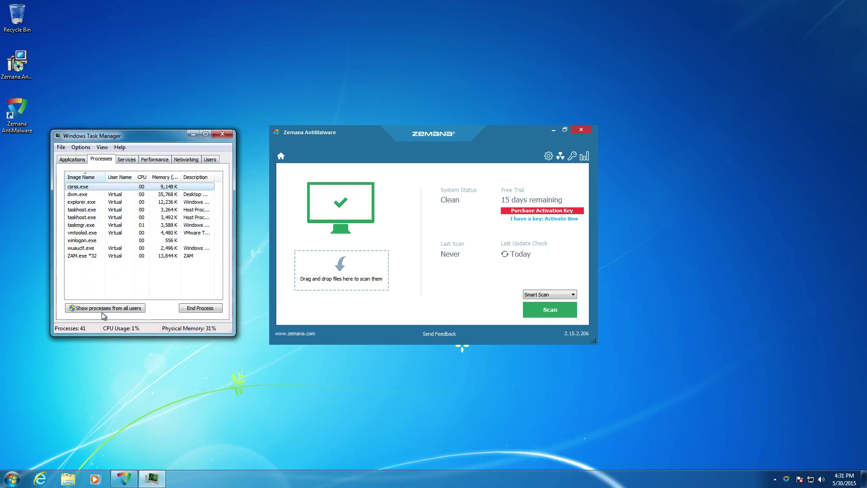
left_click(102, 308)
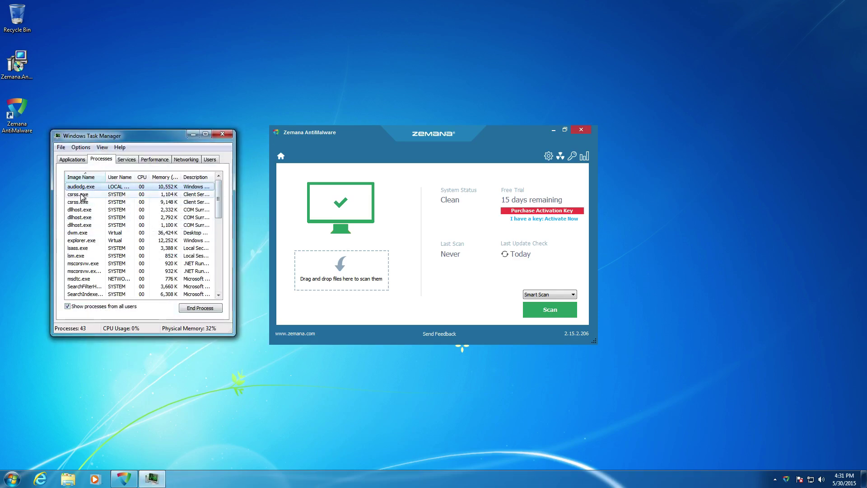
scroll(88, 221, "down", 3)
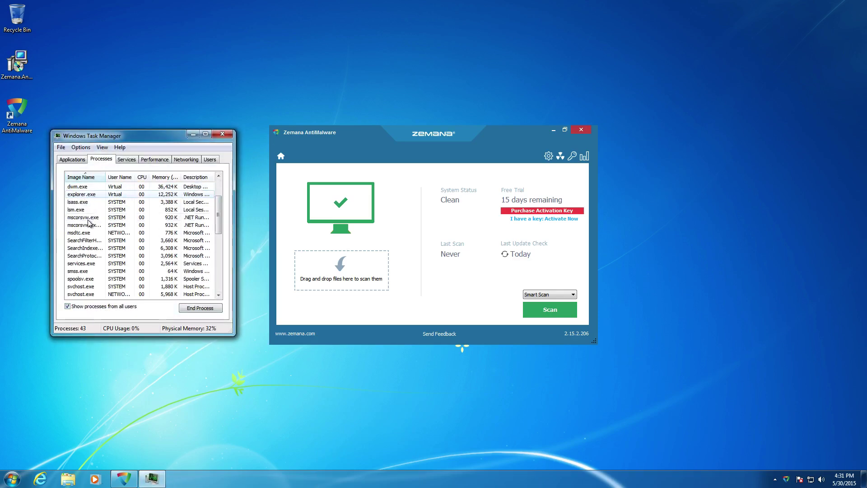
left_click(204, 134)
left_click(37, 361)
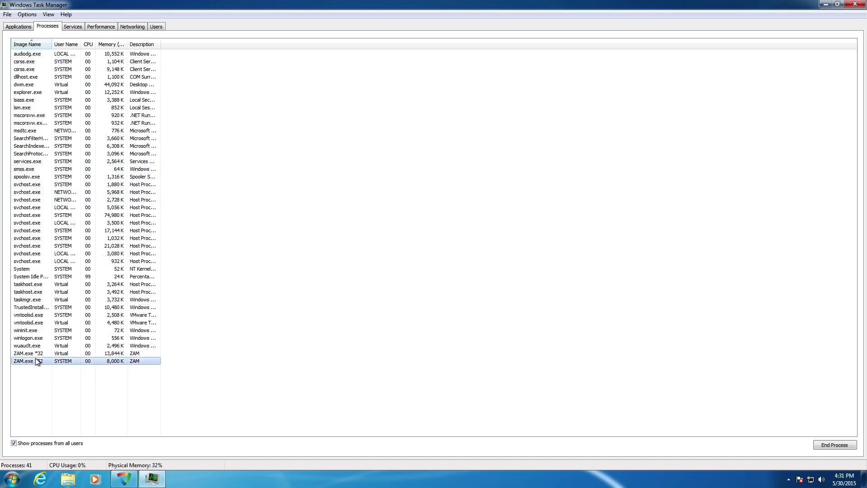
key("Up")
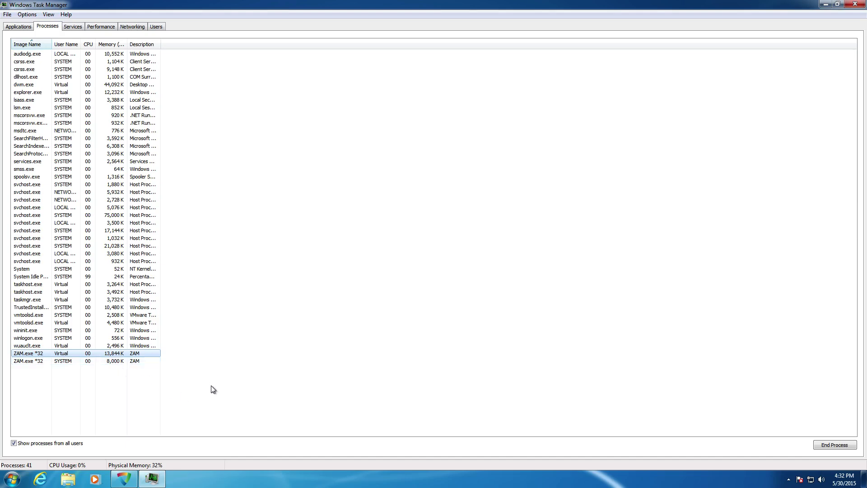
left_click(855, 4)
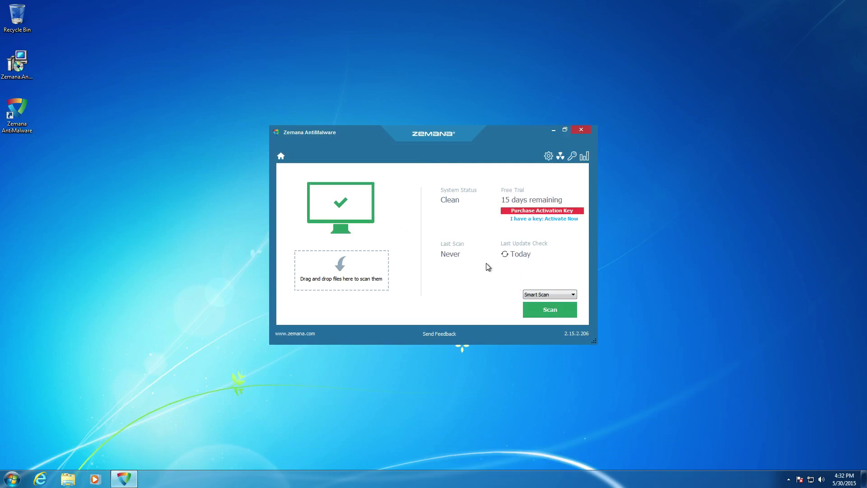
Step: Close the Zemana window, then recheck the 13,800 K ZAM.exe process in Task Manager
left_click(581, 130)
right_click(255, 480)
left_click(246, 454)
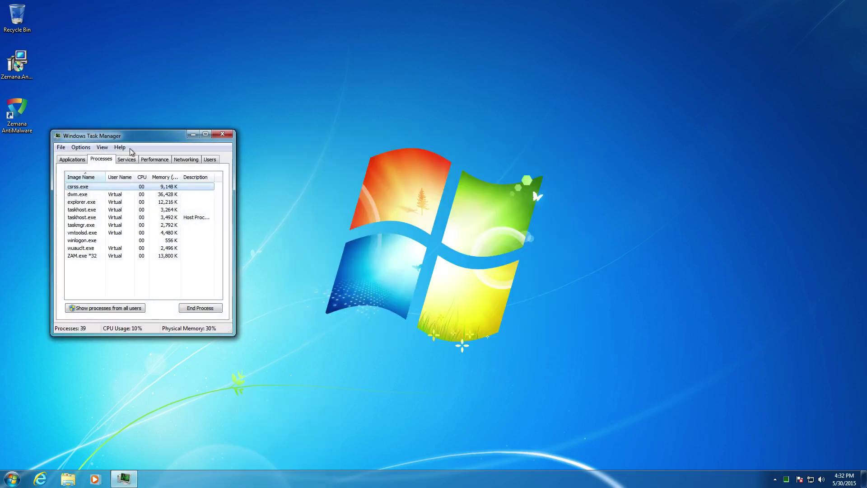
left_click(97, 308)
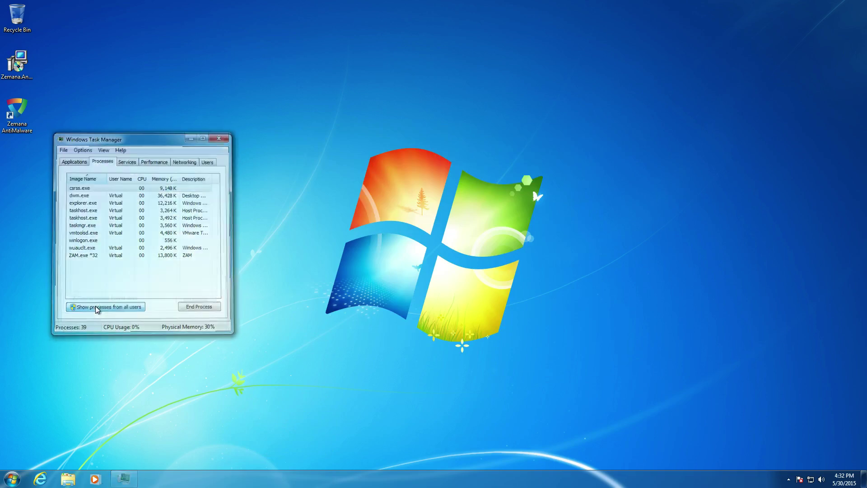
scroll(124, 287, "down", 9)
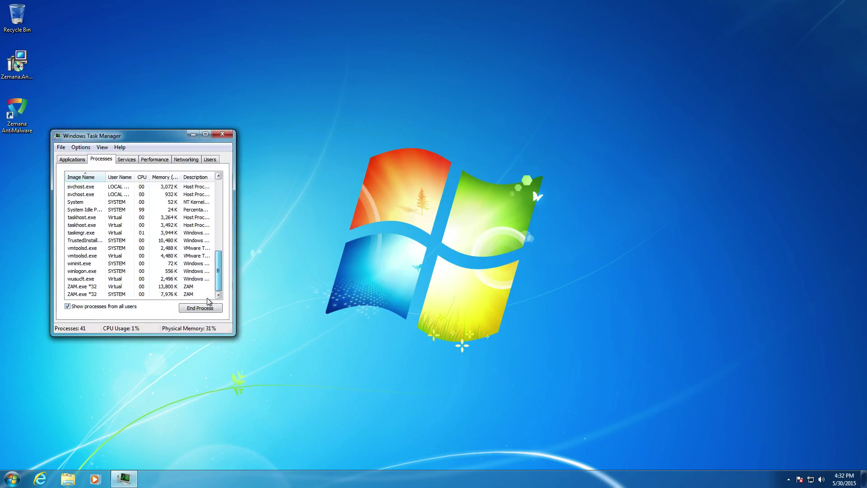
left_click(168, 287)
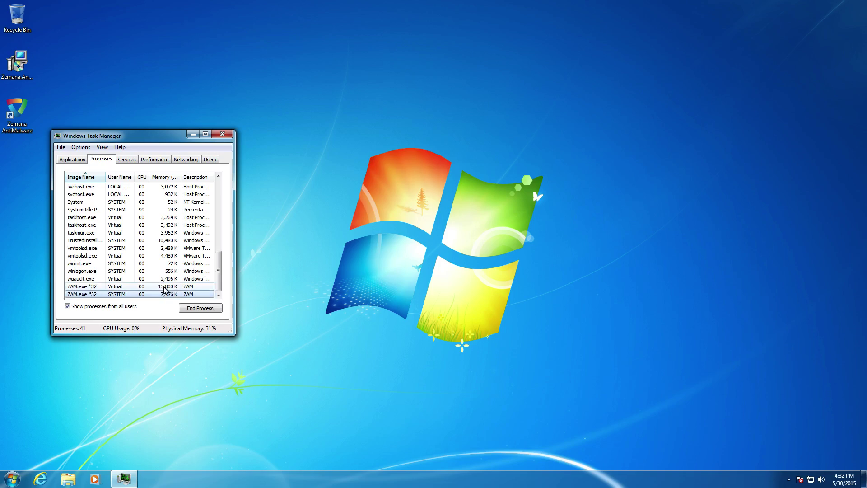
left_click(222, 134)
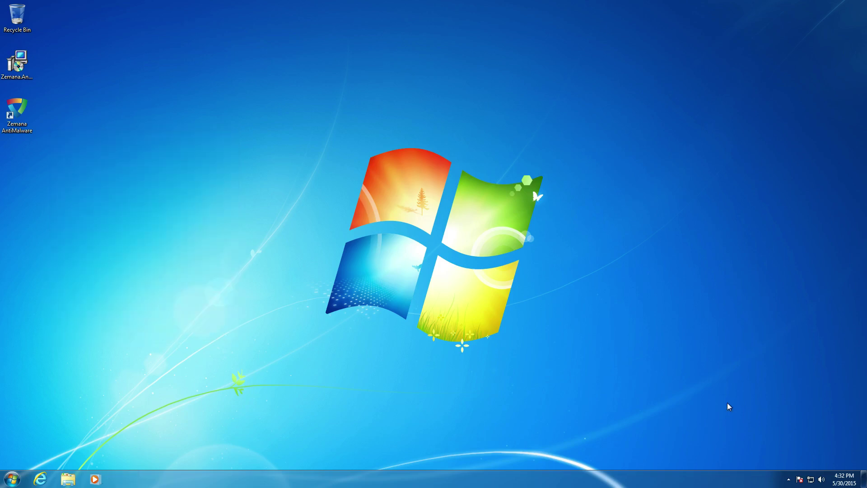
Step: Reopen Zemana AntiMalware from the tray's hidden icons and stop the running scheduled scan
left_click(789, 479)
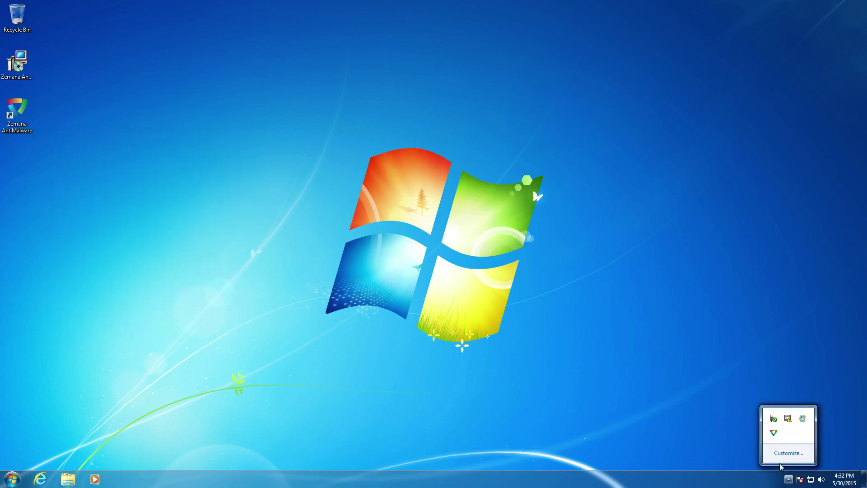
left_click(773, 432)
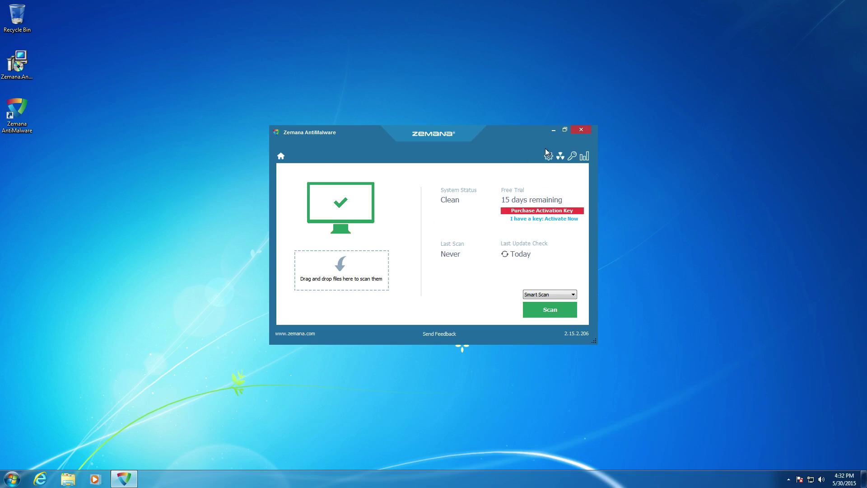
left_click(788, 479)
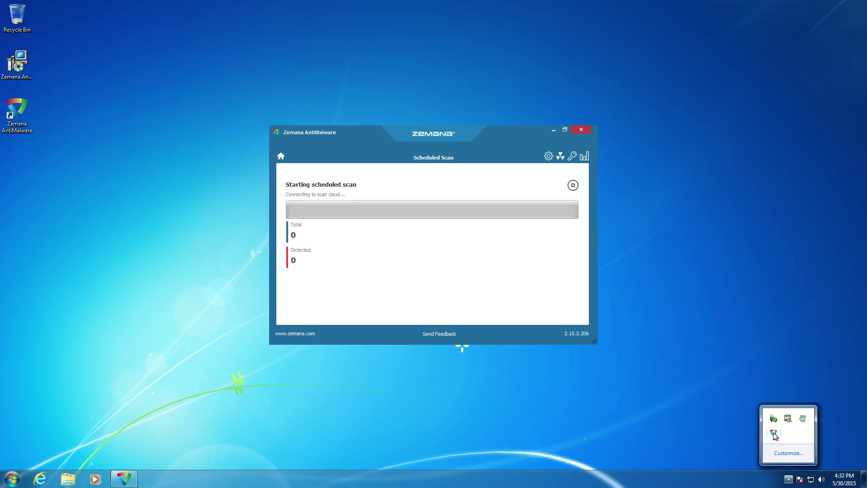
left_click(688, 390)
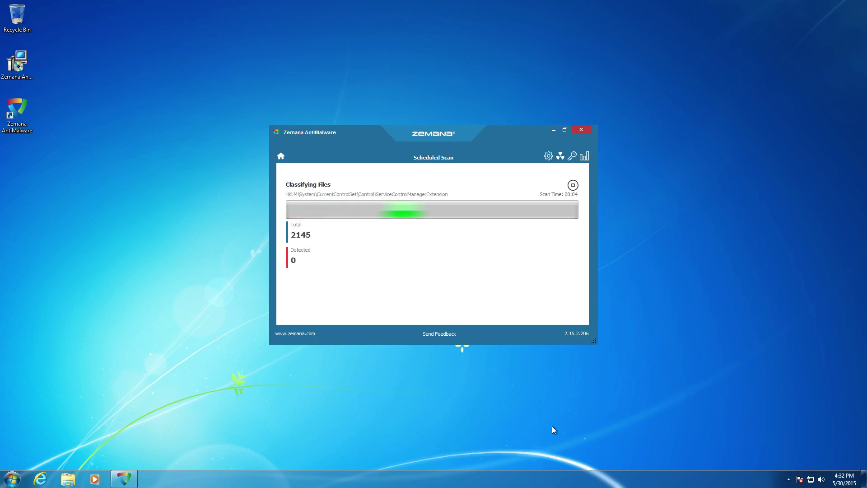
left_click(573, 186)
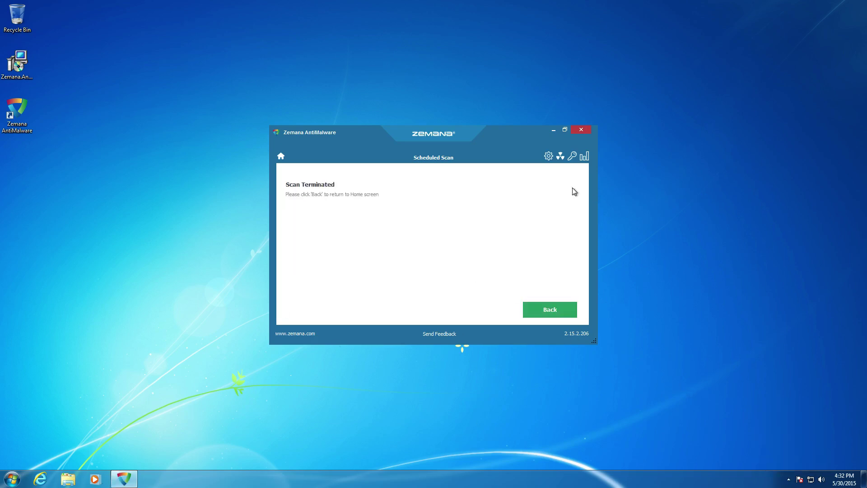
Step: Go back to the home screen and review Smart Scan and Deep Scan, keeping Smart Scan
left_click(551, 308)
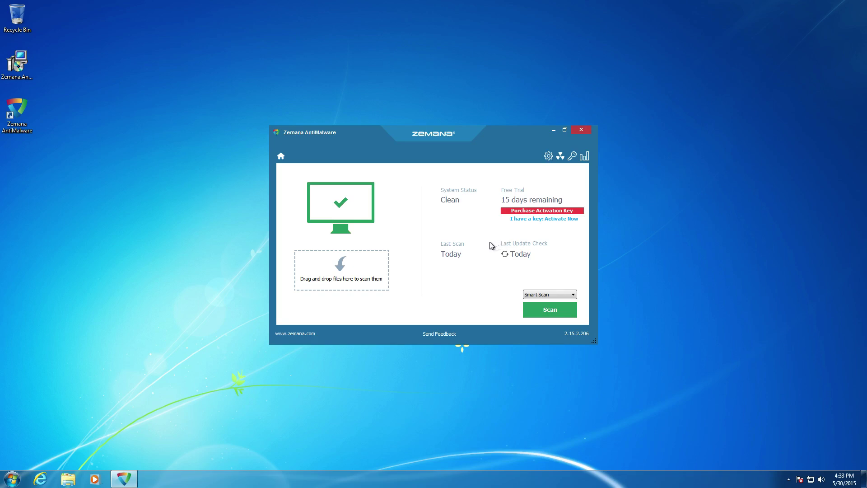
left_click(560, 298)
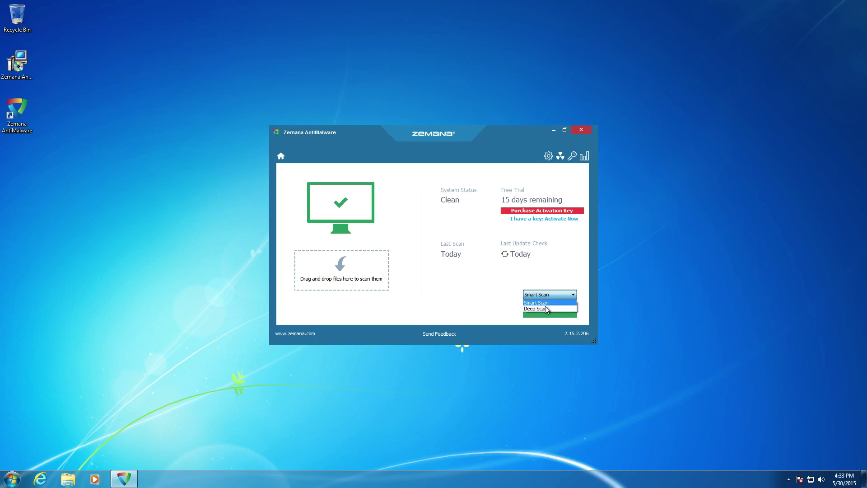
left_click(551, 278)
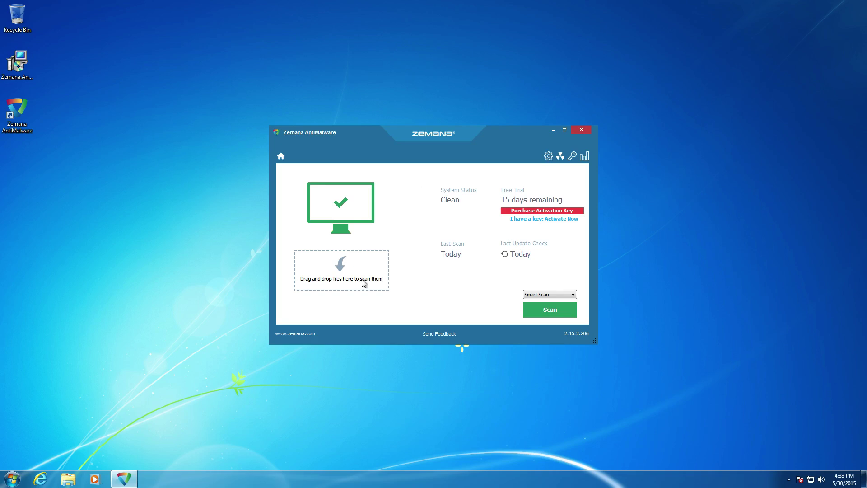
Step: Dismiss the setup file's context menu, bring Zemana AntiMalware forward and open its Settings
right_click(29, 67)
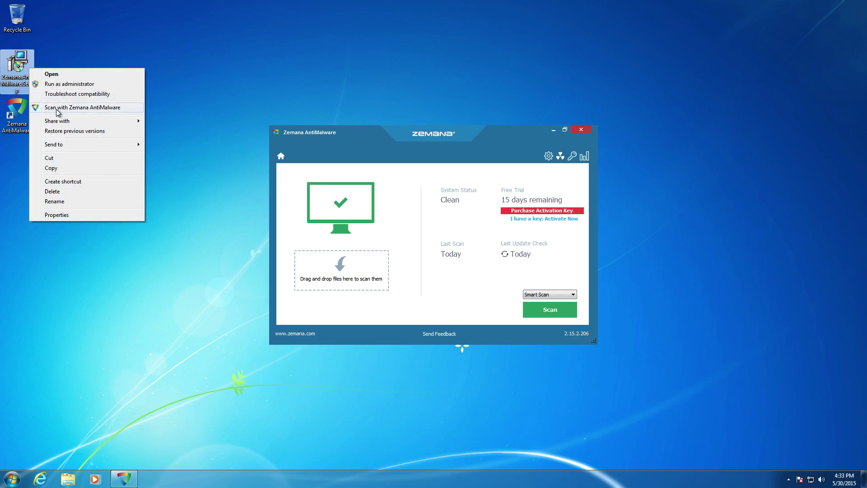
left_click(209, 360)
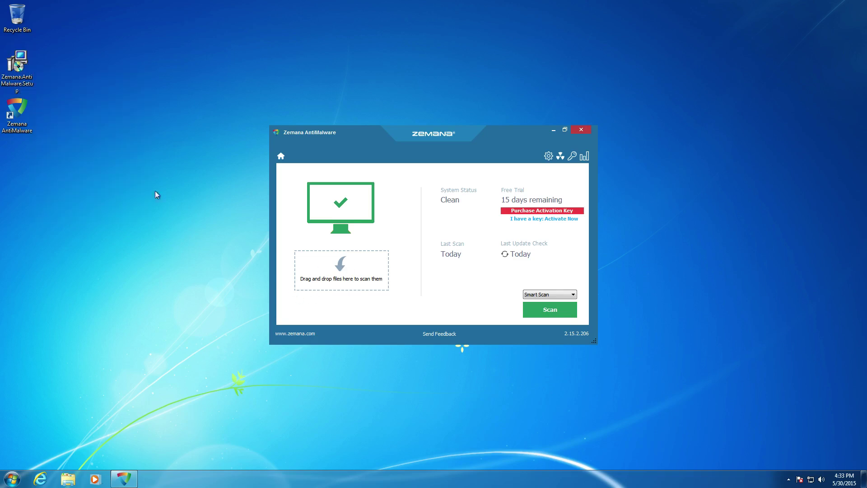
left_click(20, 75)
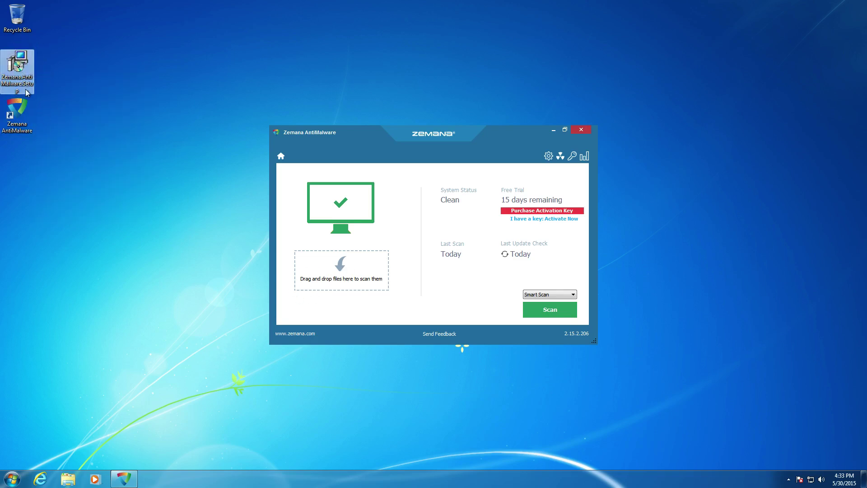
key("Up")
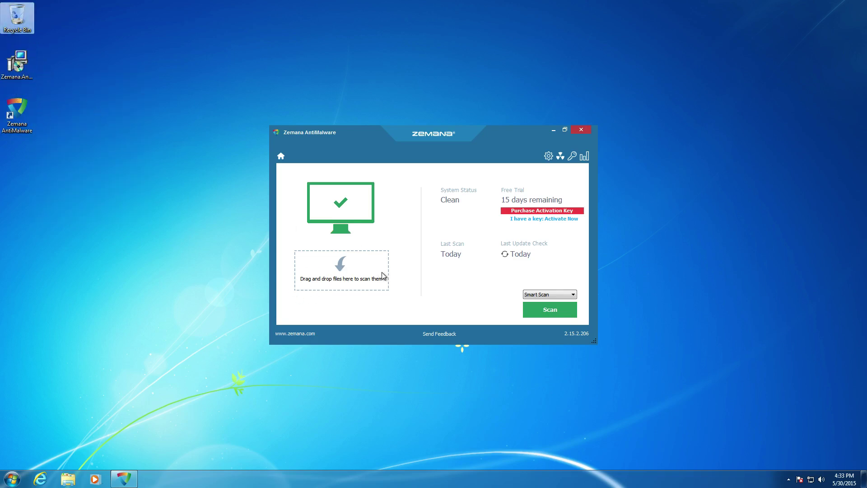
left_click(393, 237)
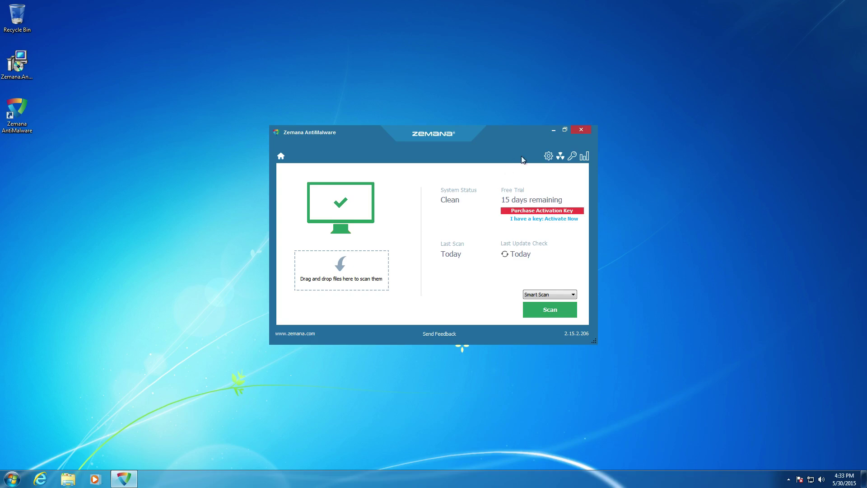
left_click(547, 157)
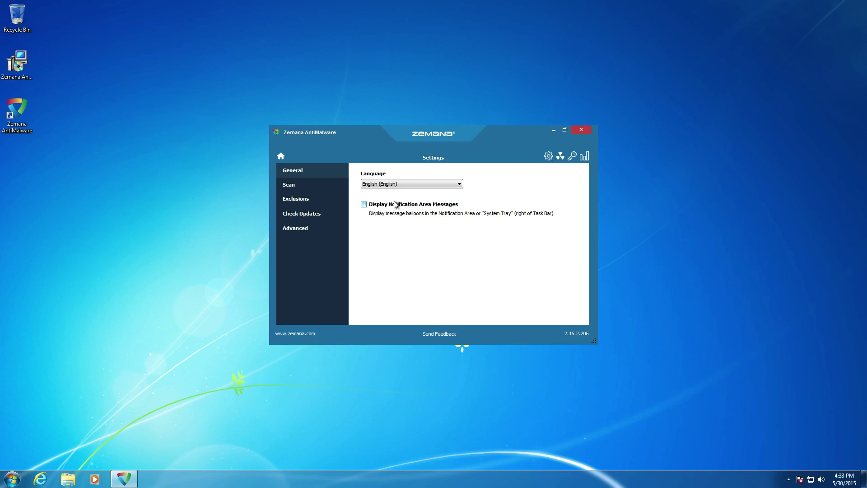
Step: Switch to the Scan page in Zemana AntiMalware's Settings
left_click(311, 188)
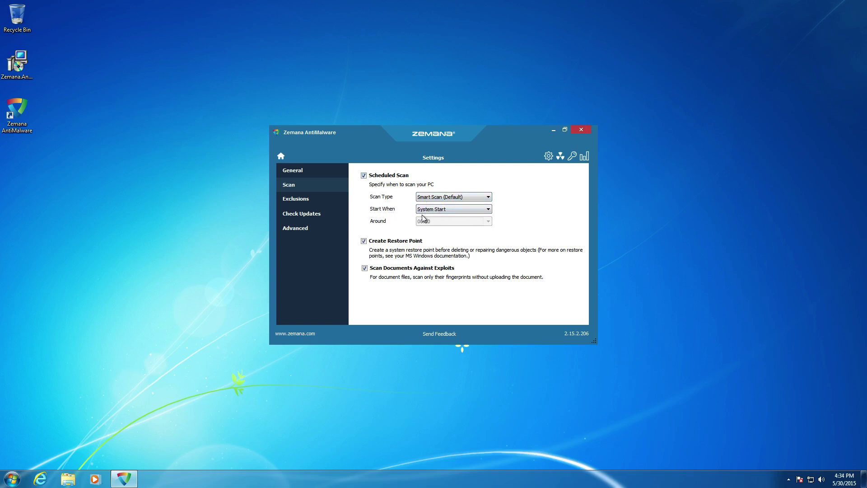
Step: Choose Saturday for Start When and 07:00 for Around in the scheduled scan
left_click(443, 209)
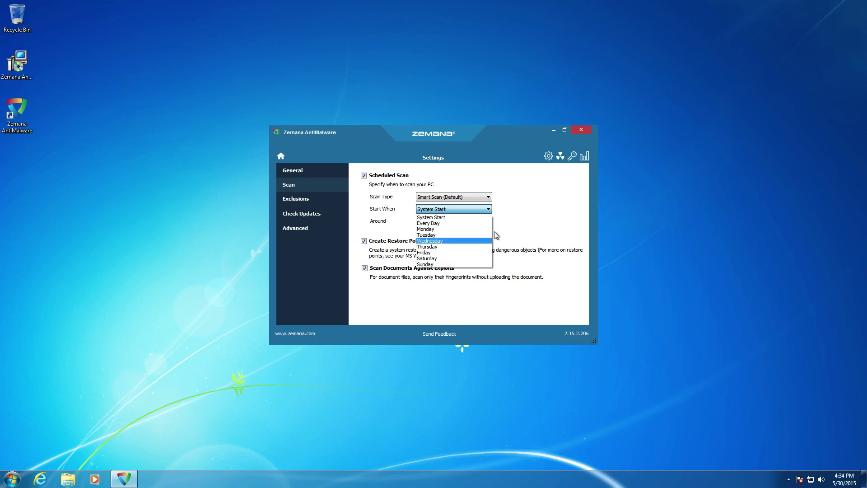
left_click(441, 261)
left_click(447, 221)
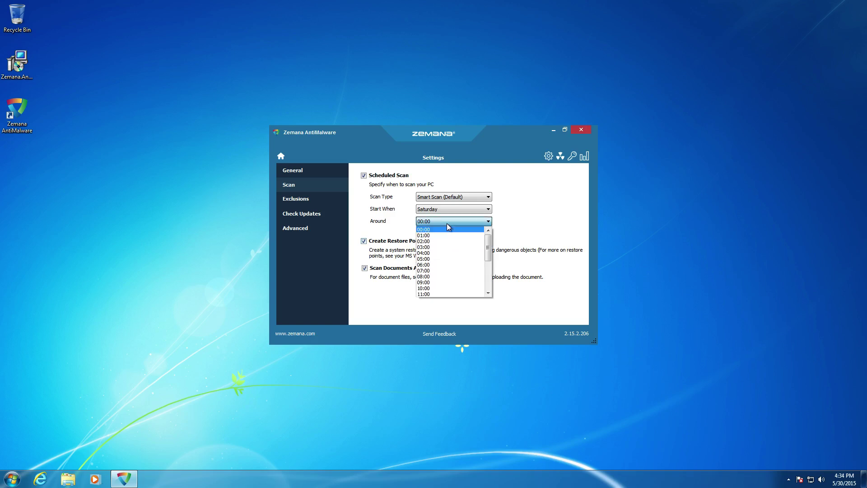
left_click(438, 271)
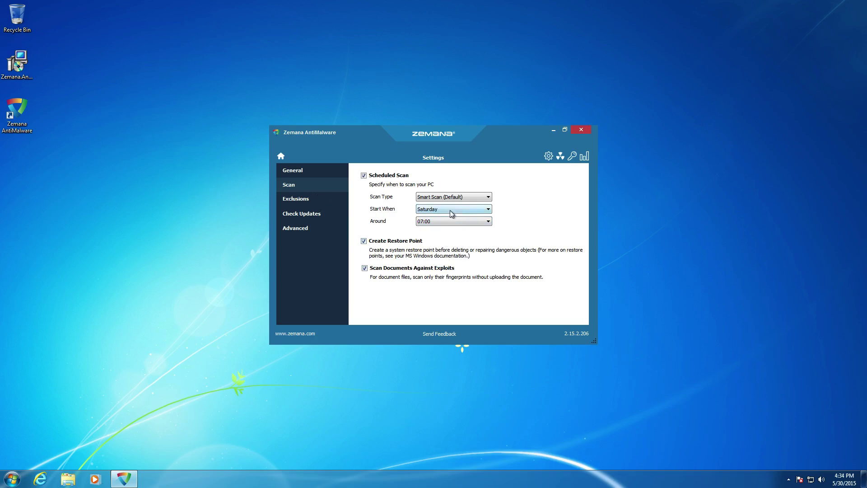
Step: Check Zemana is up to date, then turn off Auto Launch at startup in Advanced settings
left_click(308, 200)
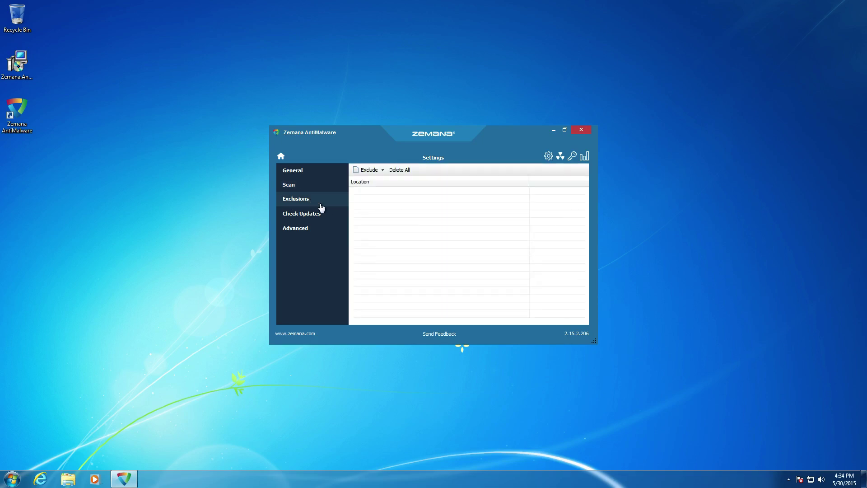
left_click(340, 216)
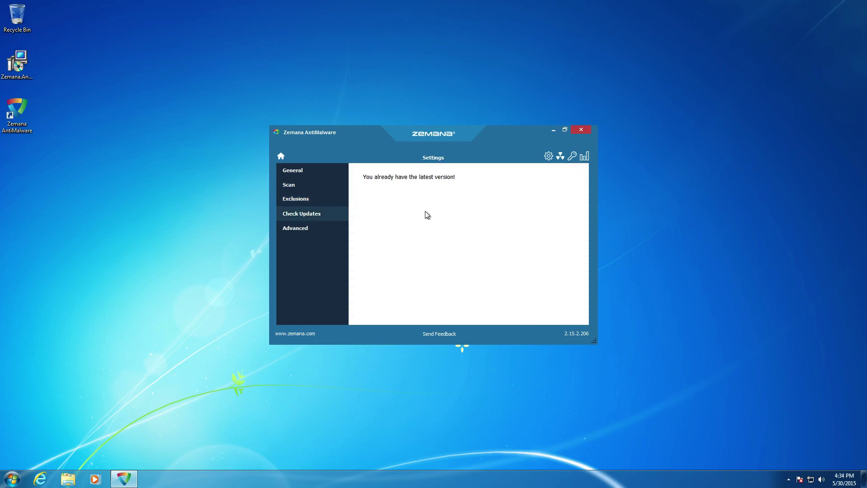
left_click(311, 230)
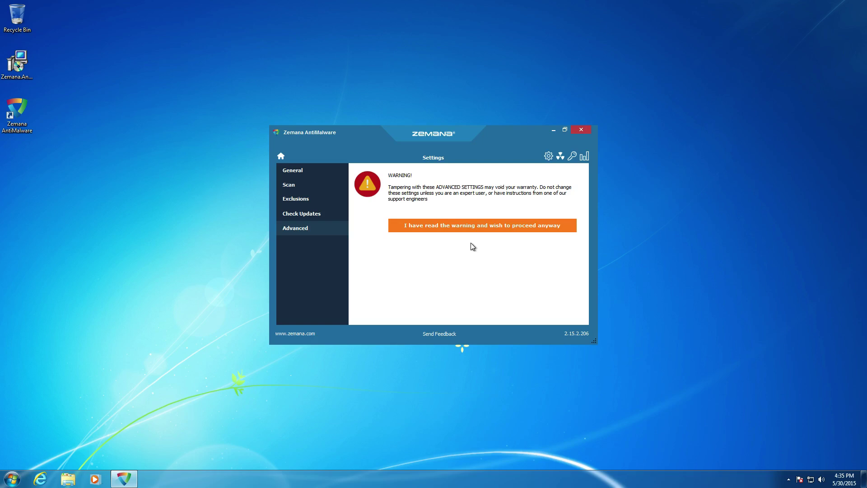
left_click(470, 229)
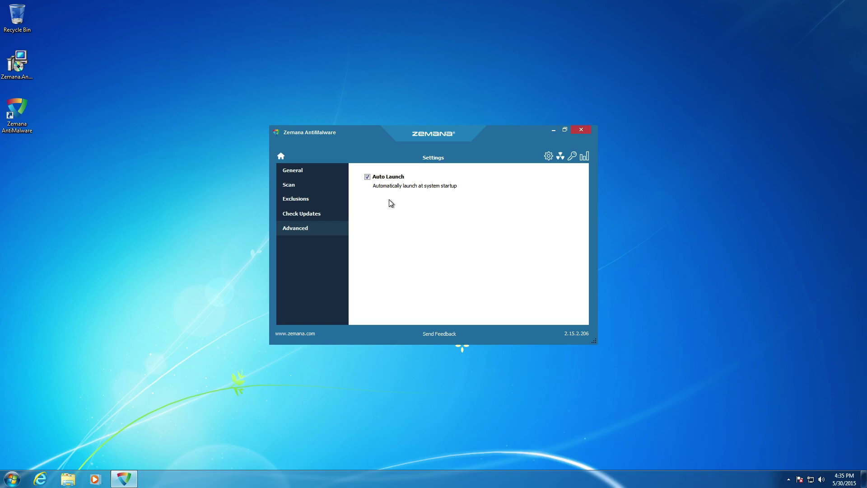
left_click(367, 177)
left_click(307, 170)
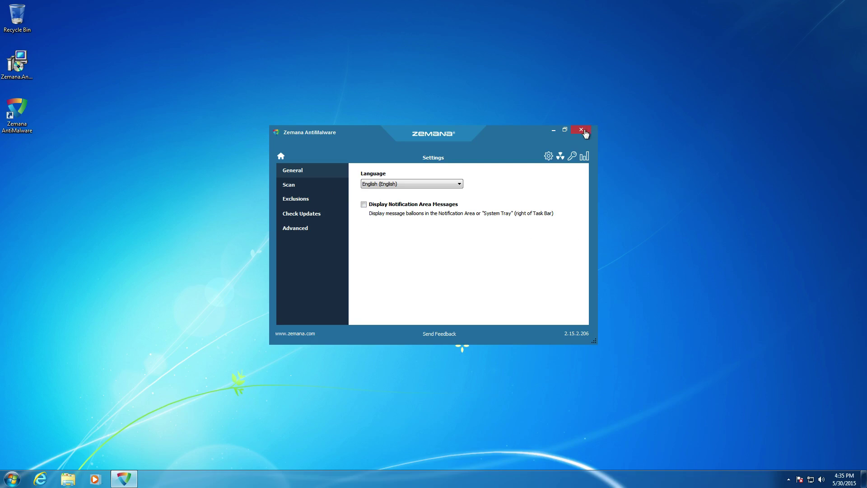
Step: Review the empty Quarantine, 15-day trial License and empty Reports, then open the version's release notes
left_click(560, 156)
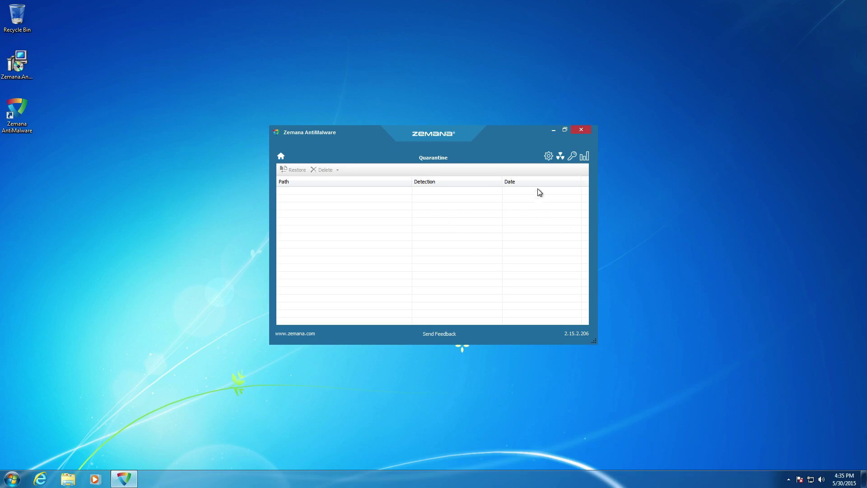
left_click(571, 160)
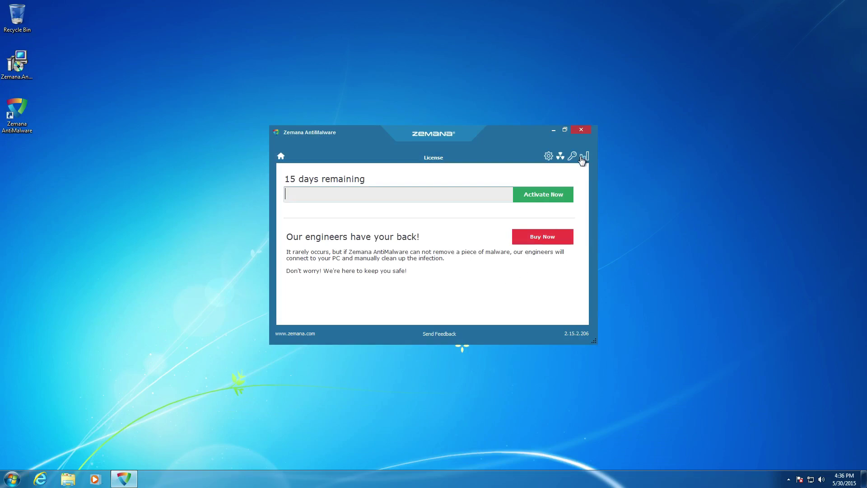
left_click(583, 159)
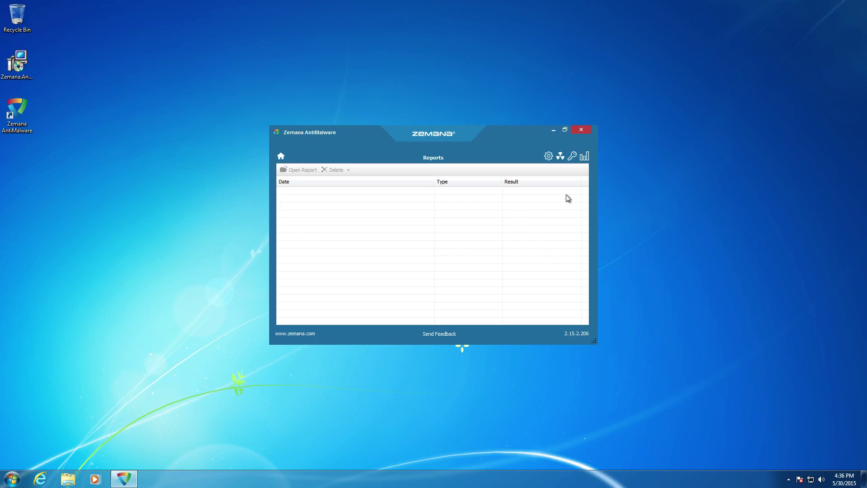
left_click(575, 335)
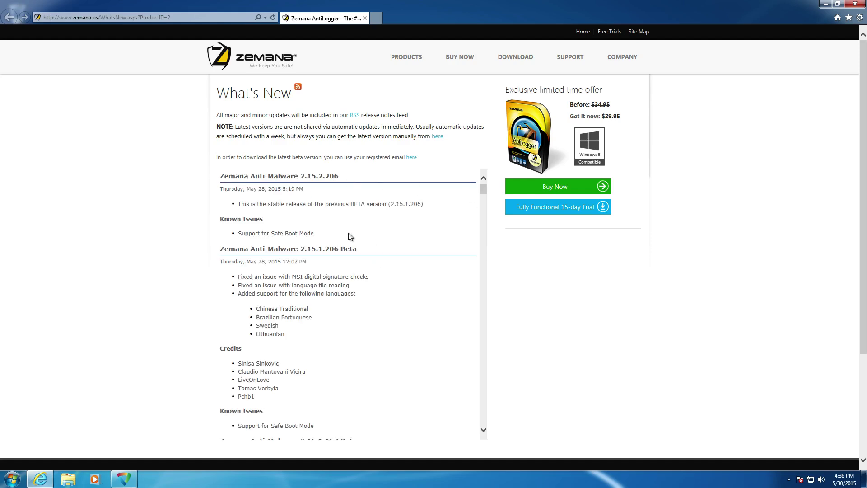
Step: Skim the 2.15.2.206 What's New notes in Internet Explorer and close the browser
scroll(387, 277, "down", 4)
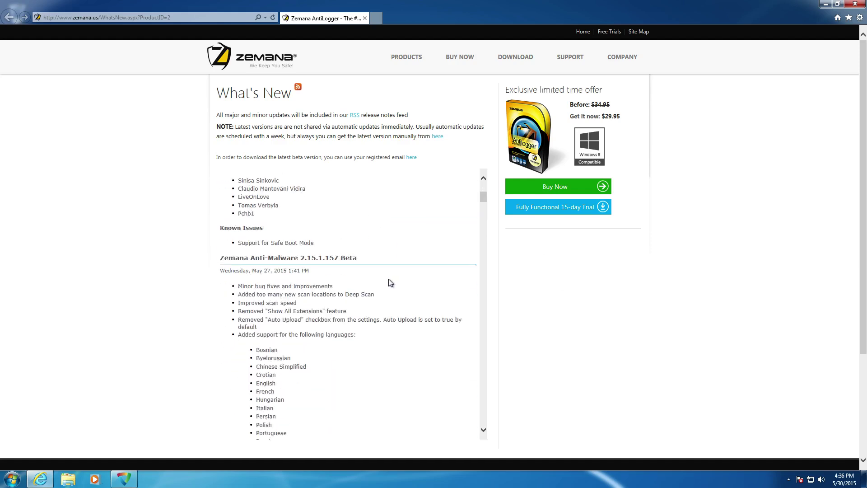
scroll(391, 279, "down", 2)
scroll(391, 279, "up", 6)
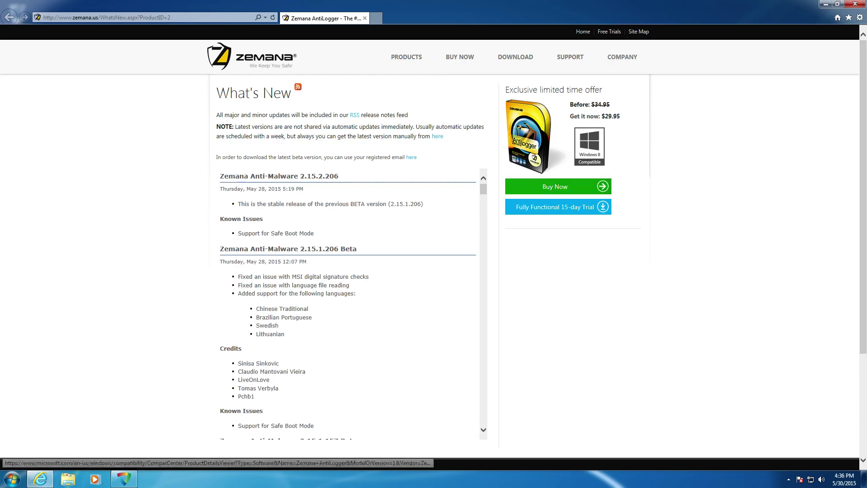
left_click(855, 4)
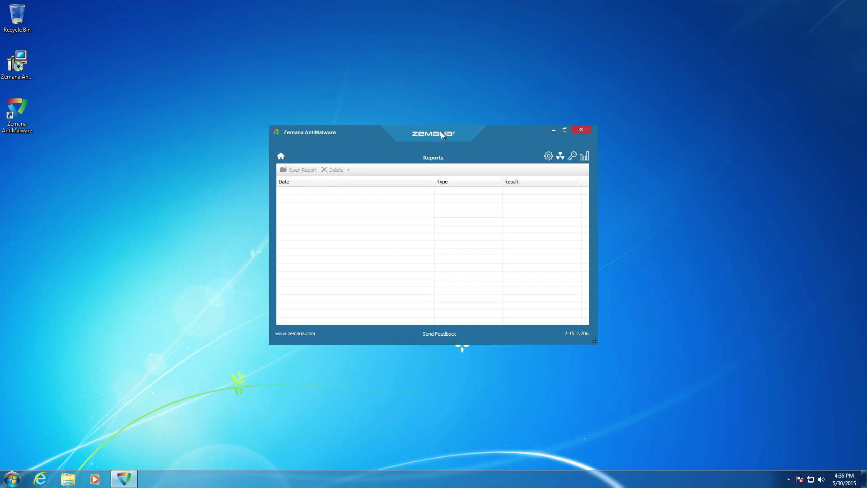
Step: Go back to Zemana's home screen showing System Status Clean and 15 trial days left
left_click(282, 157)
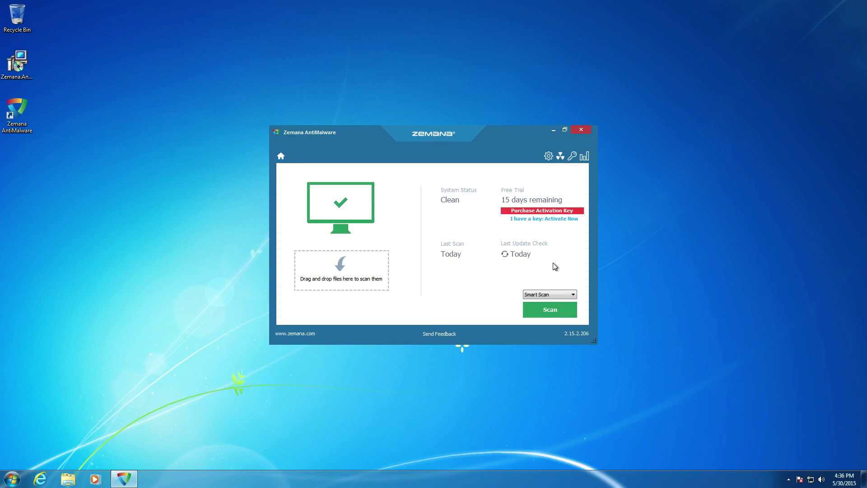